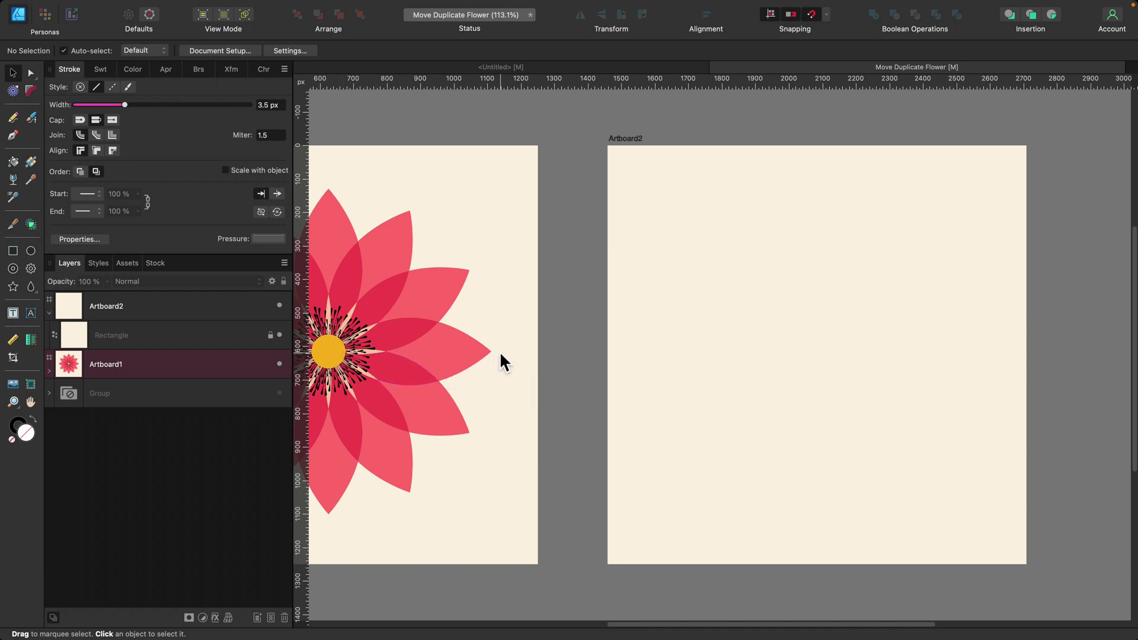
Draw a tall, narrow ellipse outline of about 170 × 479 px with a 3.5 px stroke on Artboard2
click(31, 251)
click(104, 70)
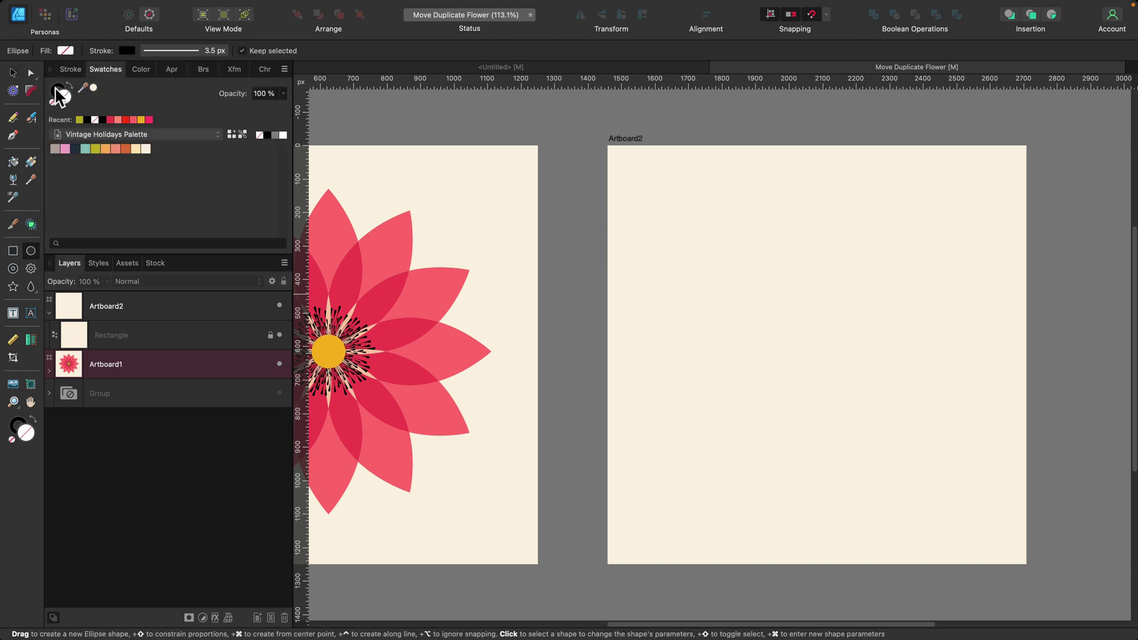
click(69, 69)
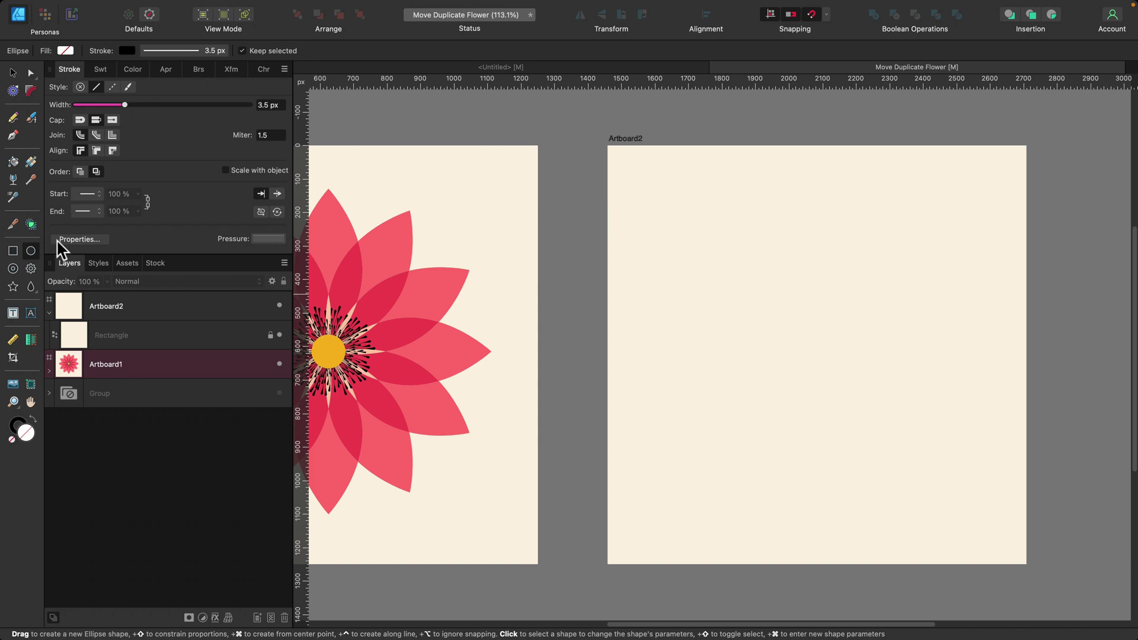
drag(789, 181, 849, 333)
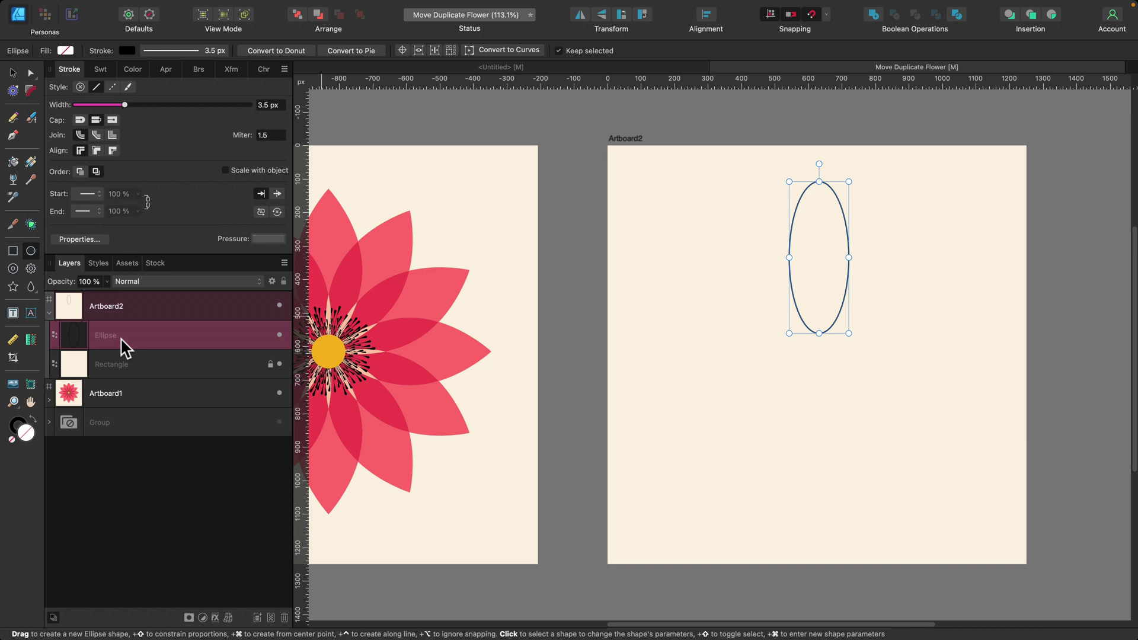
Convert the ellipse to curves and make its top and bottom nodes sharp points
click(523, 51)
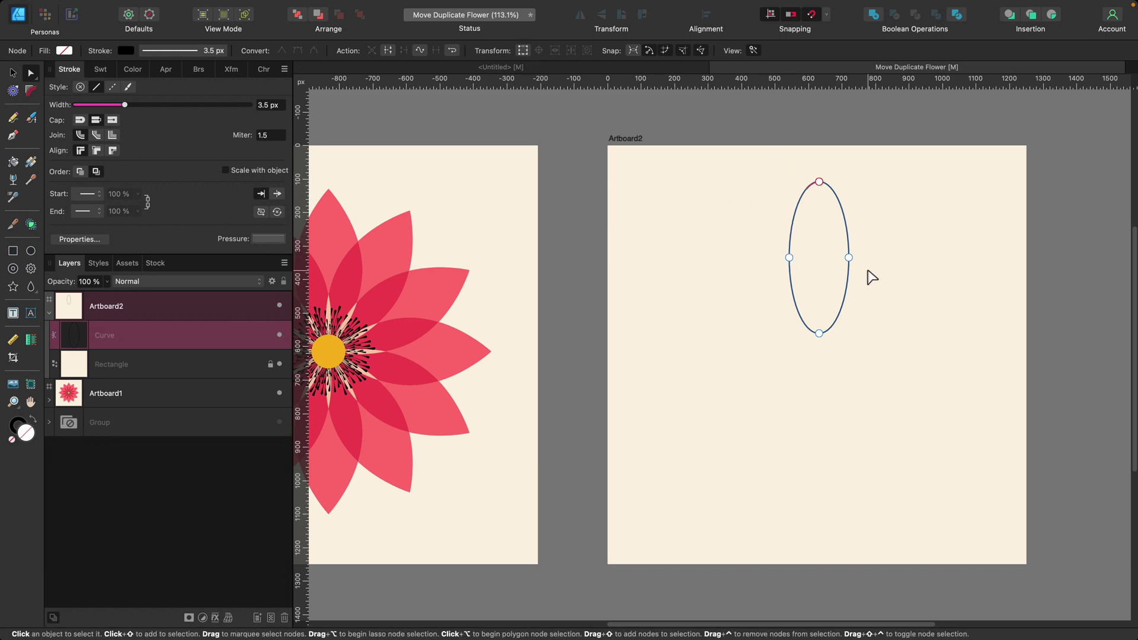
drag(807, 160, 826, 348)
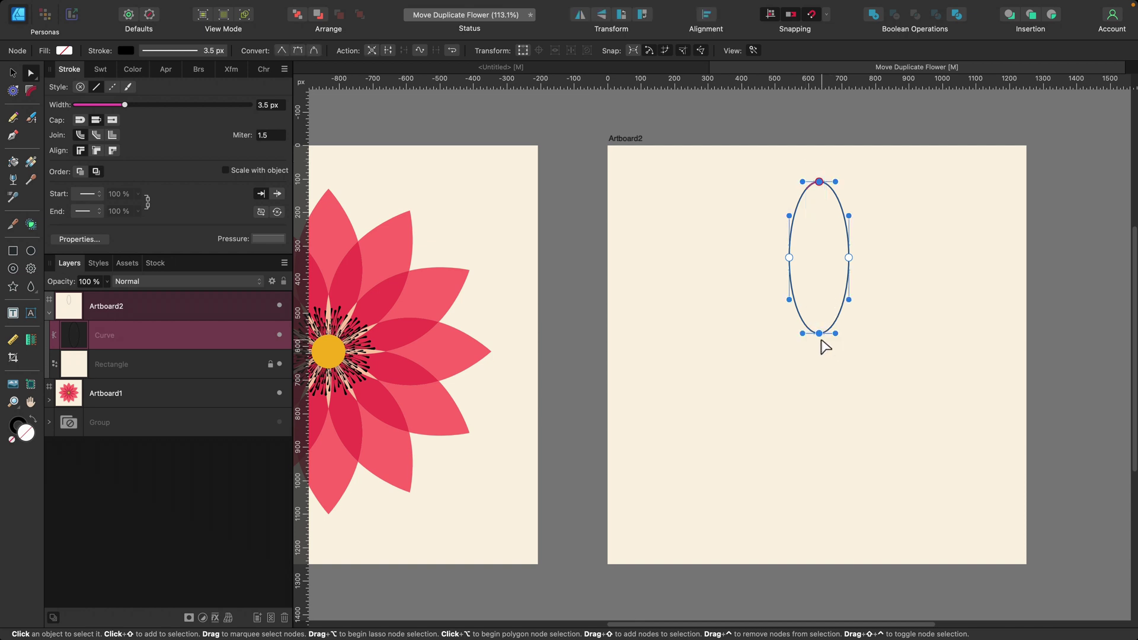
click(282, 50)
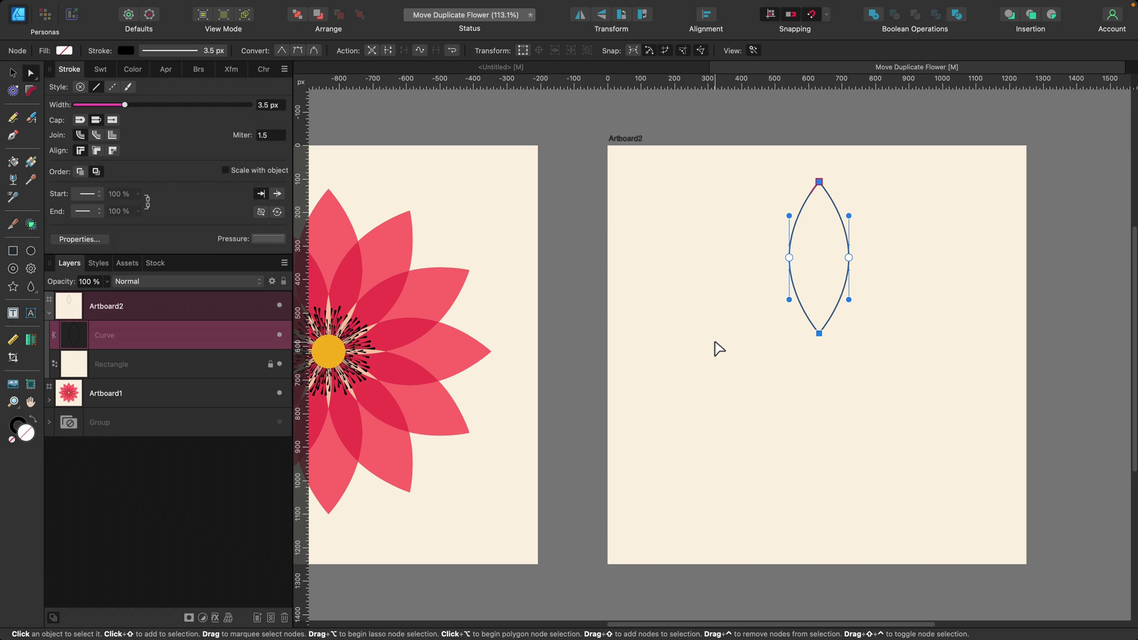
Select the petal with the Move Tool, test a rotation around its centre, then undo it
click(12, 72)
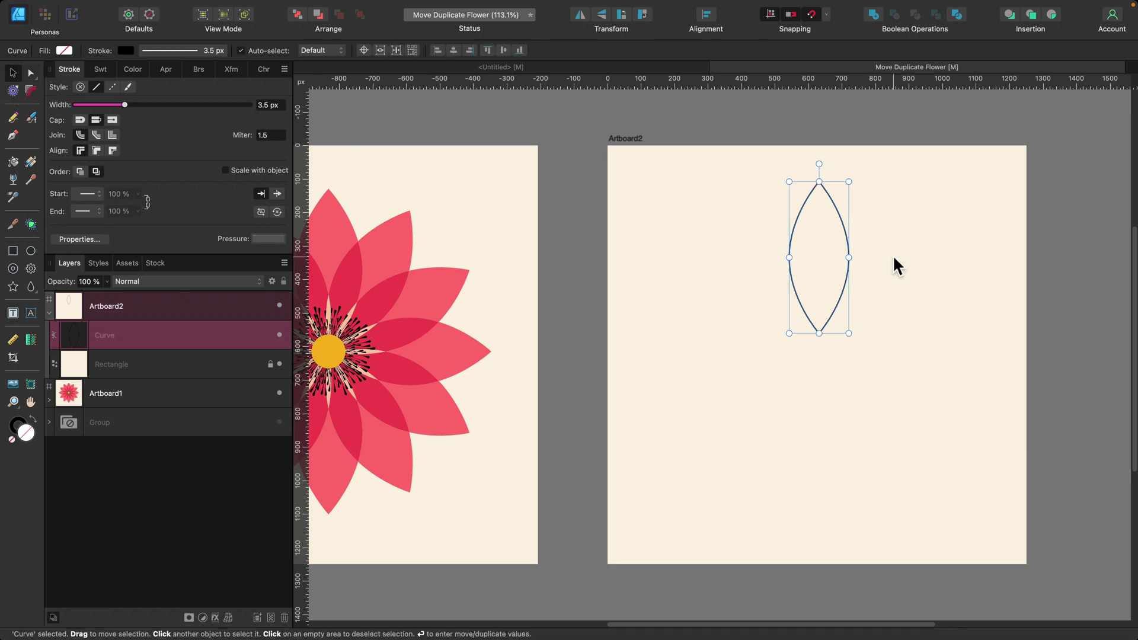
click(819, 171)
click(826, 188)
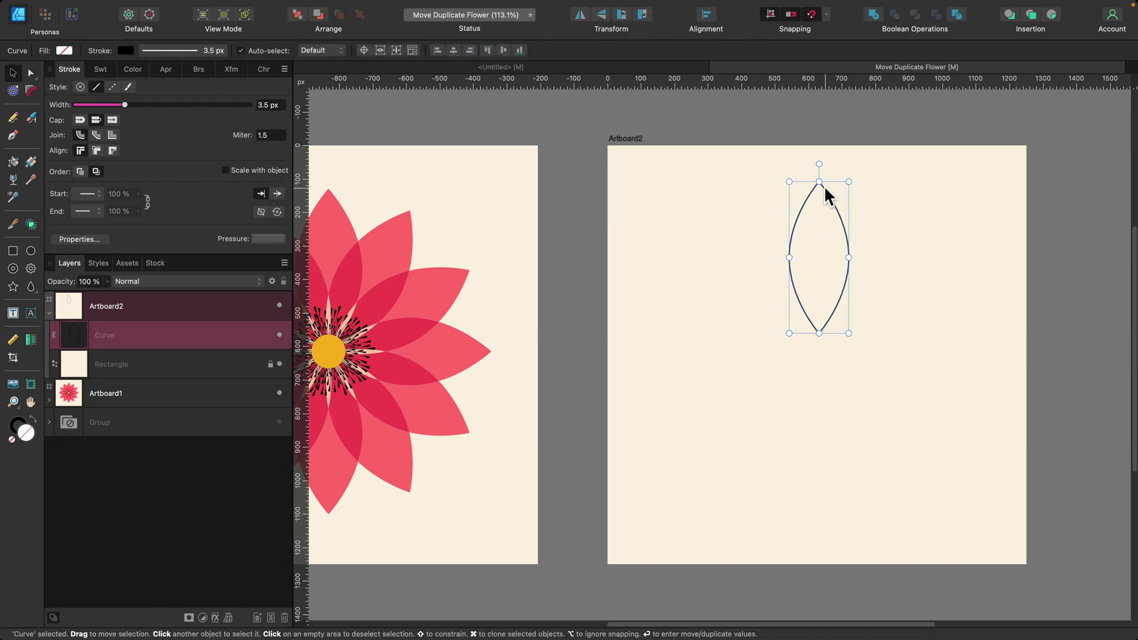
drag(818, 164, 856, 247)
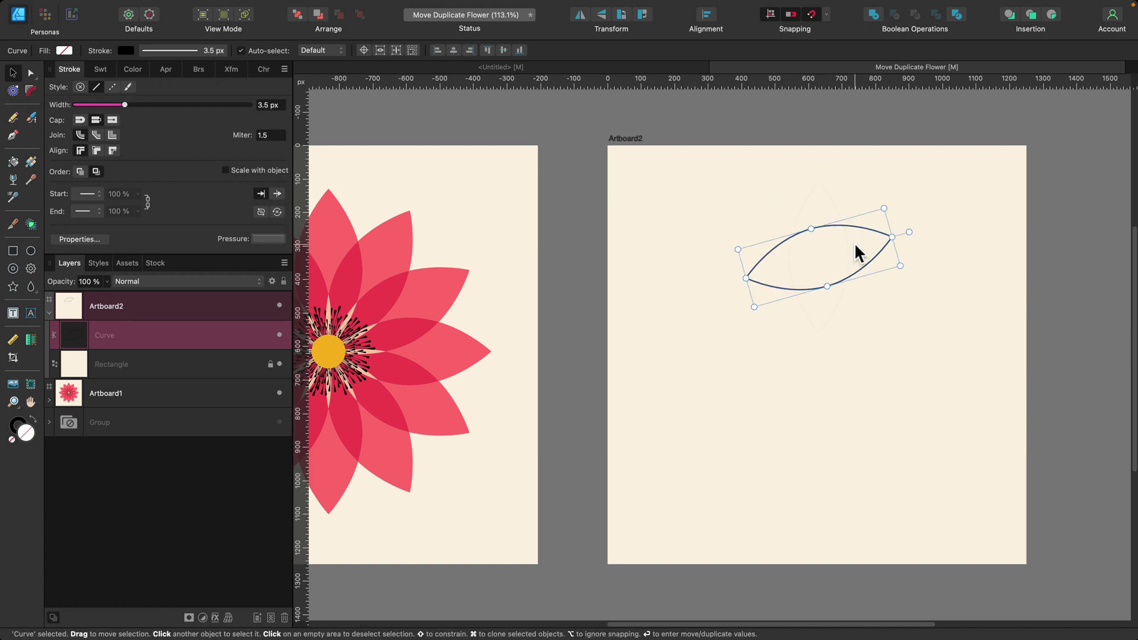
key(super+z)
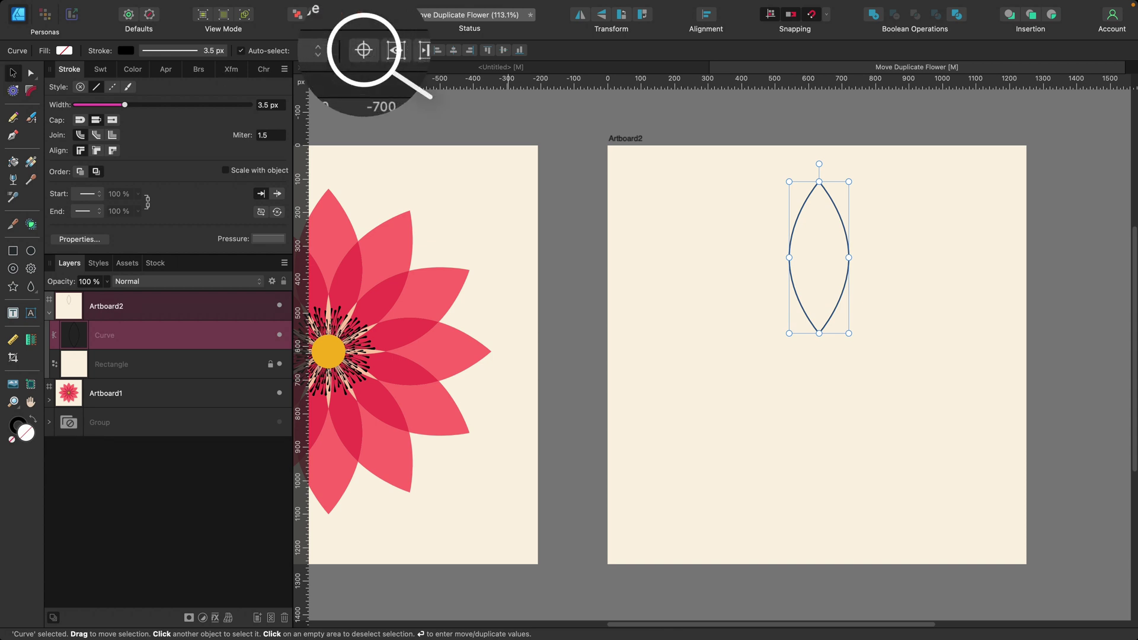
Move the petal's transform origin to its bottom tip, checking with an undone test rotation
click(363, 50)
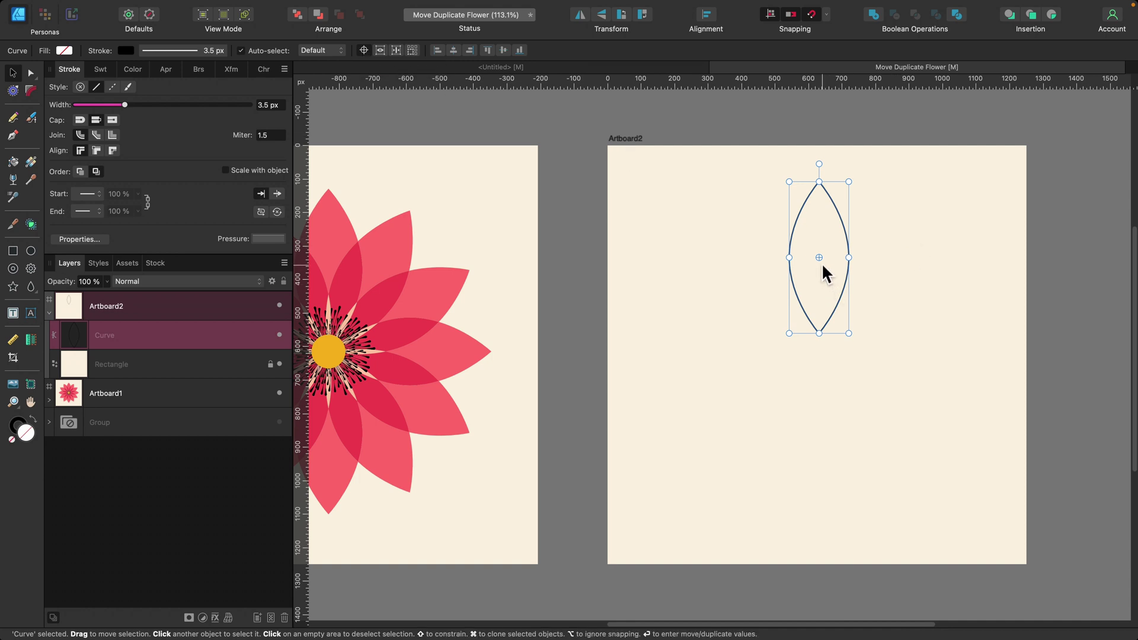
scroll(828, 255, up, 5)
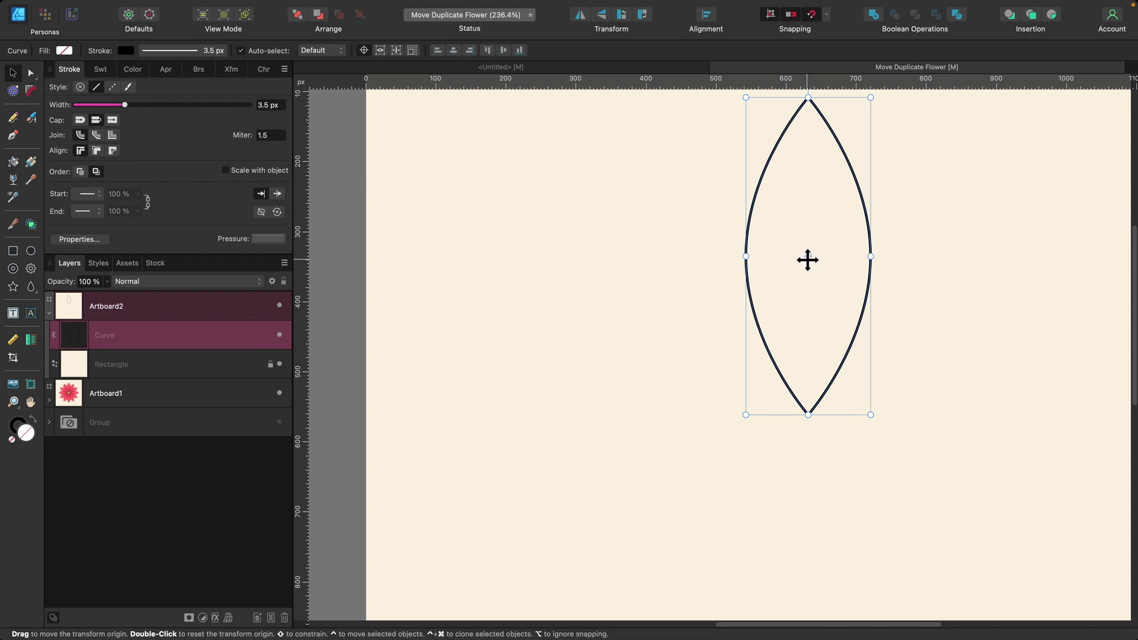
drag(808, 261, 810, 416)
scroll(810, 416, down, 2)
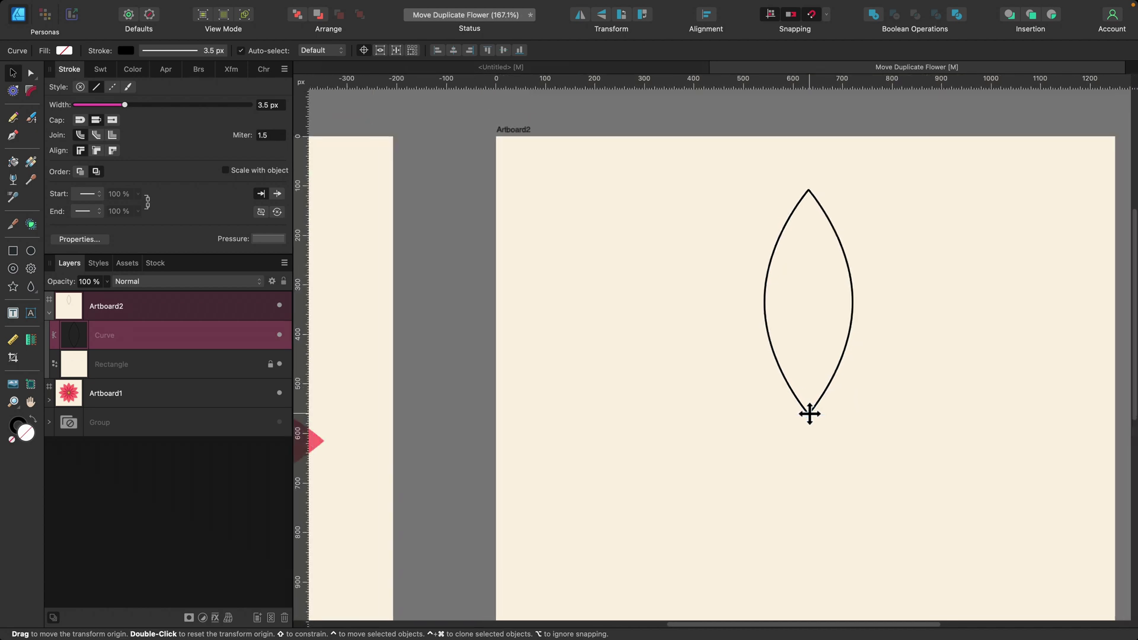
drag(811, 175, 785, 405)
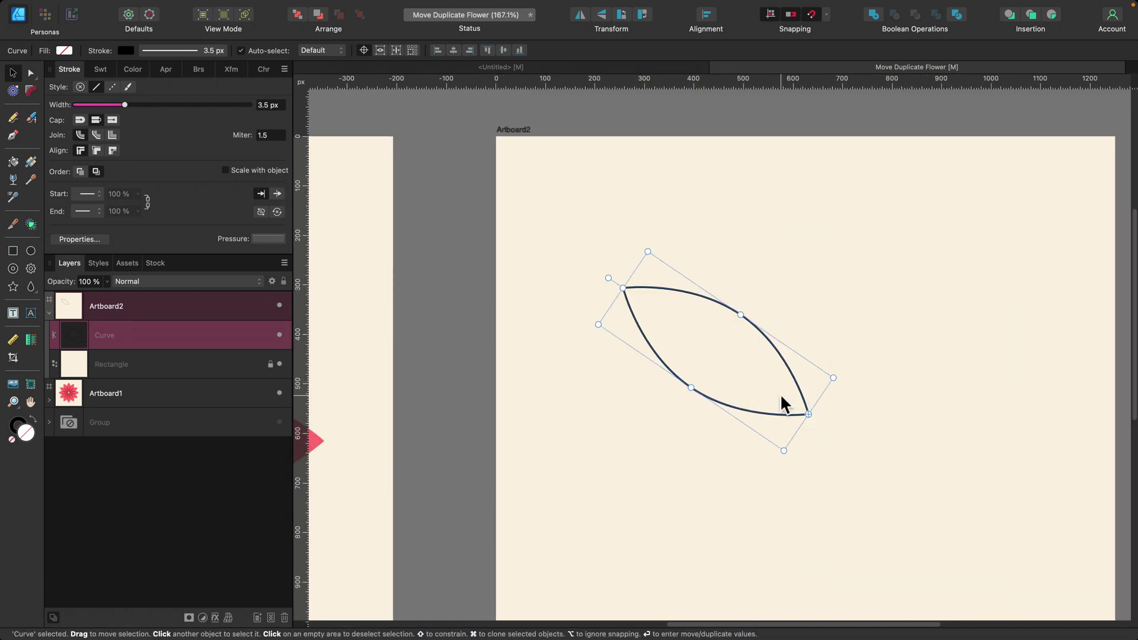
key(super+z)
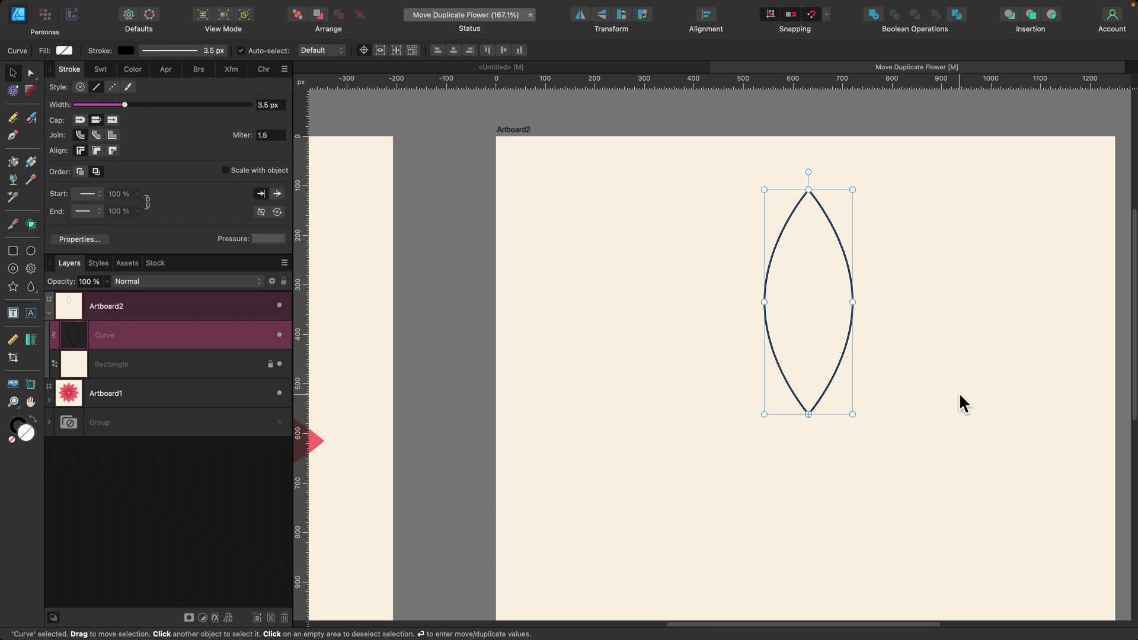
In Move / Duplicate, set rotation to 360/12 (30°), enable Duplicate, and set 11 copies
key(Return)
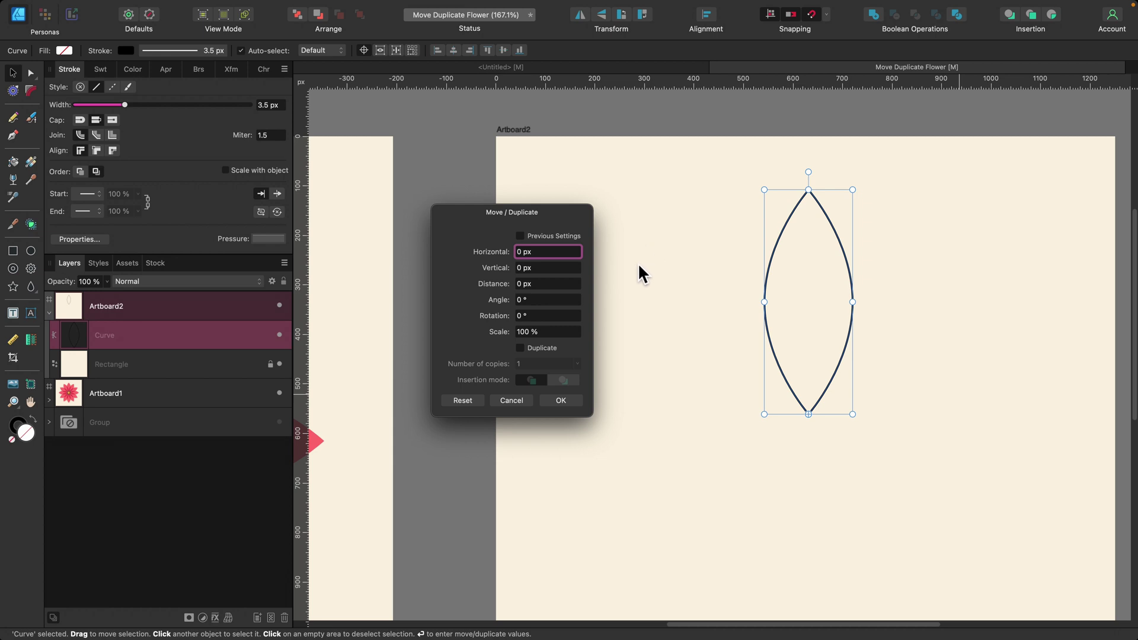
click(557, 316)
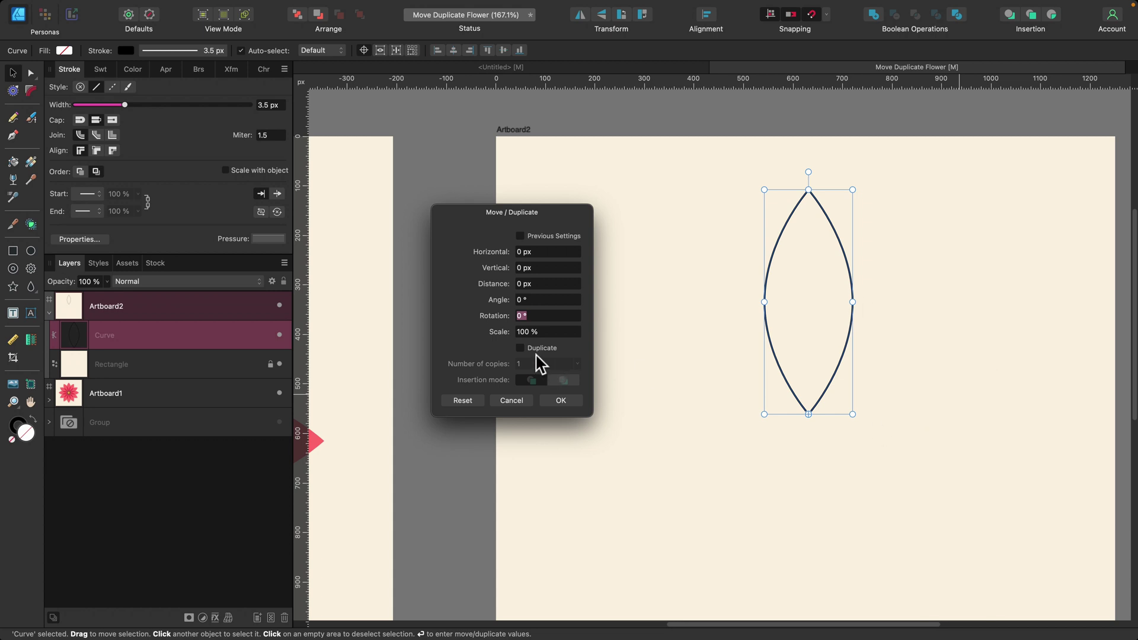
text(360/)
text(12)
click(521, 349)
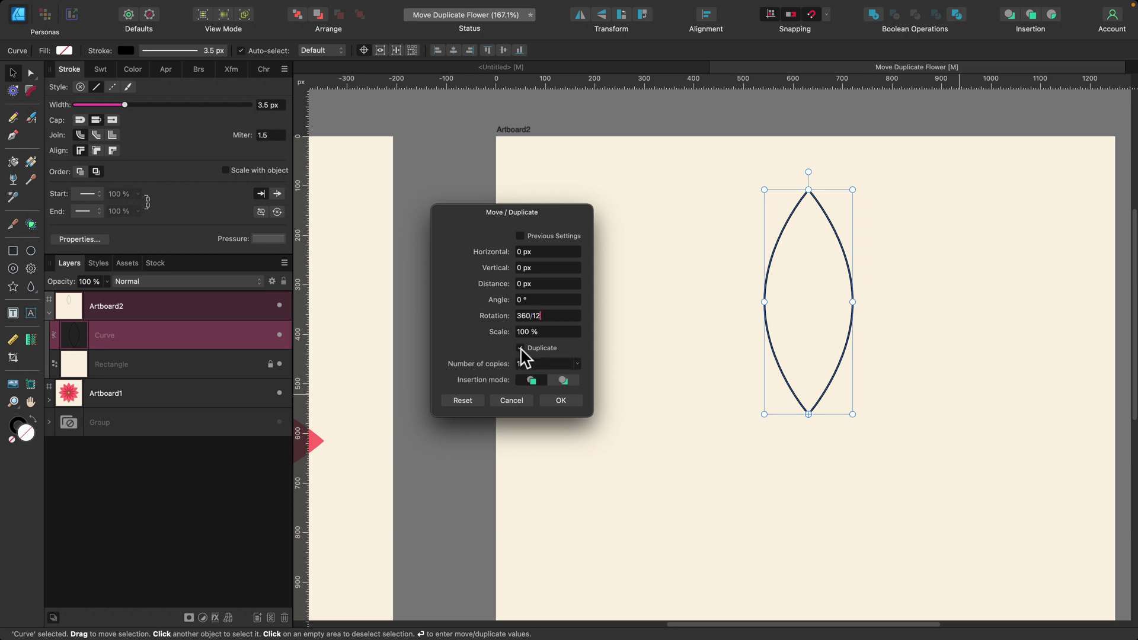
key(Tab)
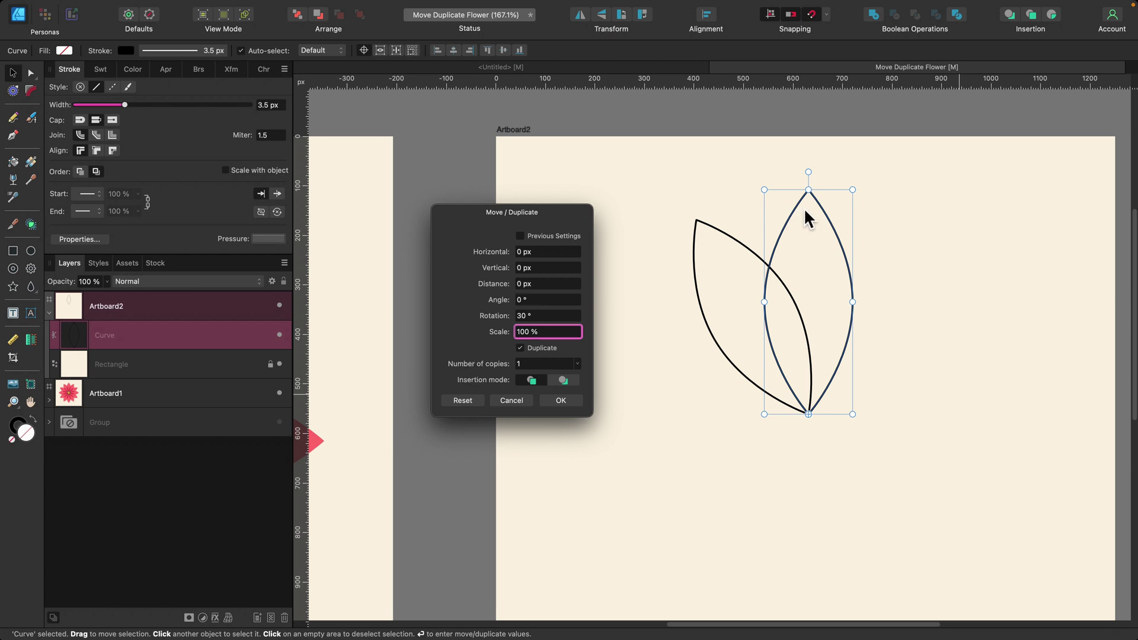
click(535, 364)
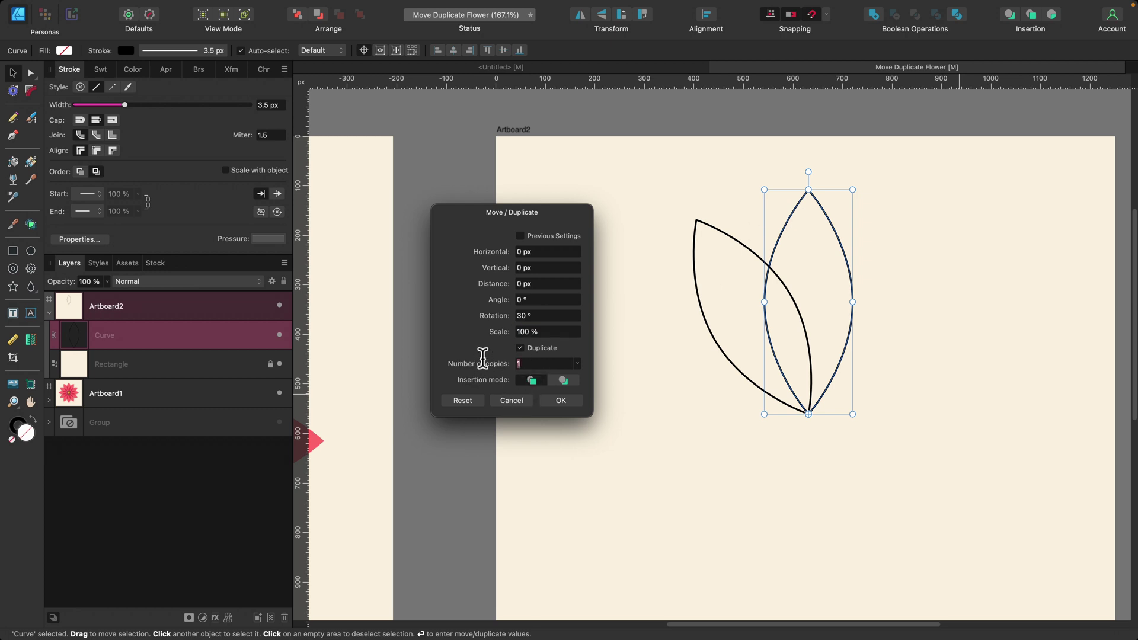
text(11)
key(Tab)
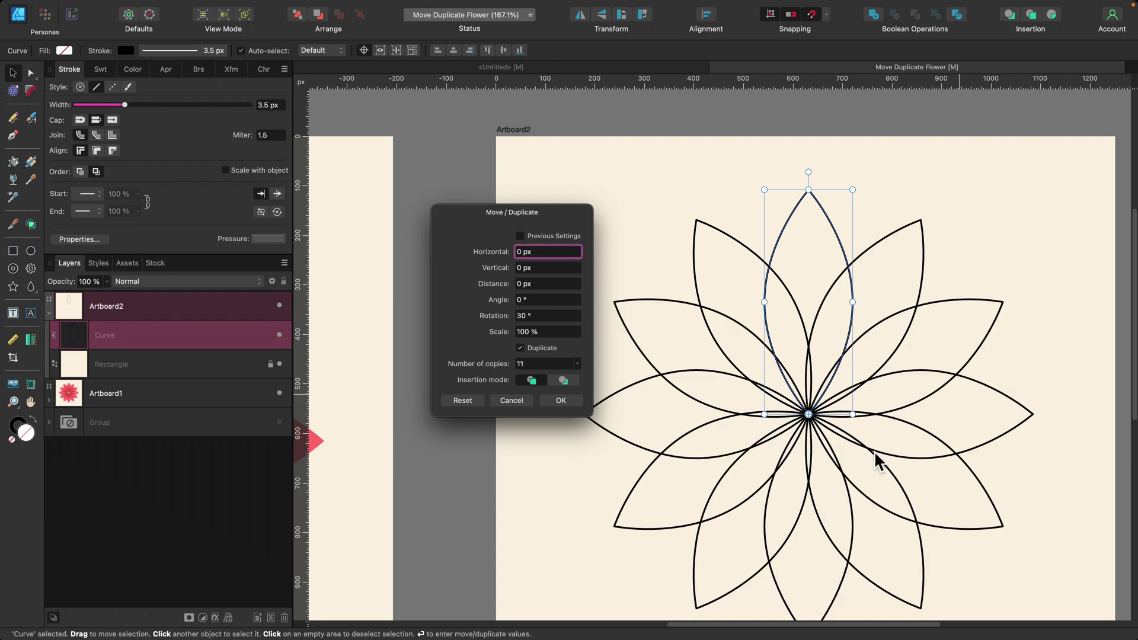
Confirm the 11 rotated copies and select all twelve petal curves
click(561, 402)
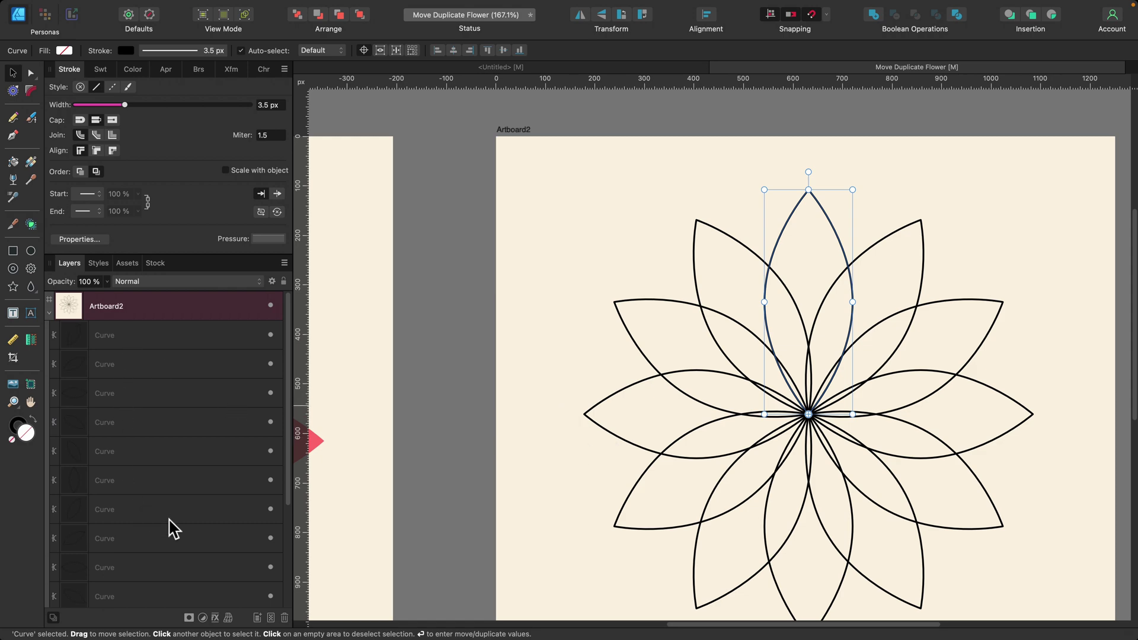
scroll(792, 271, down, 3)
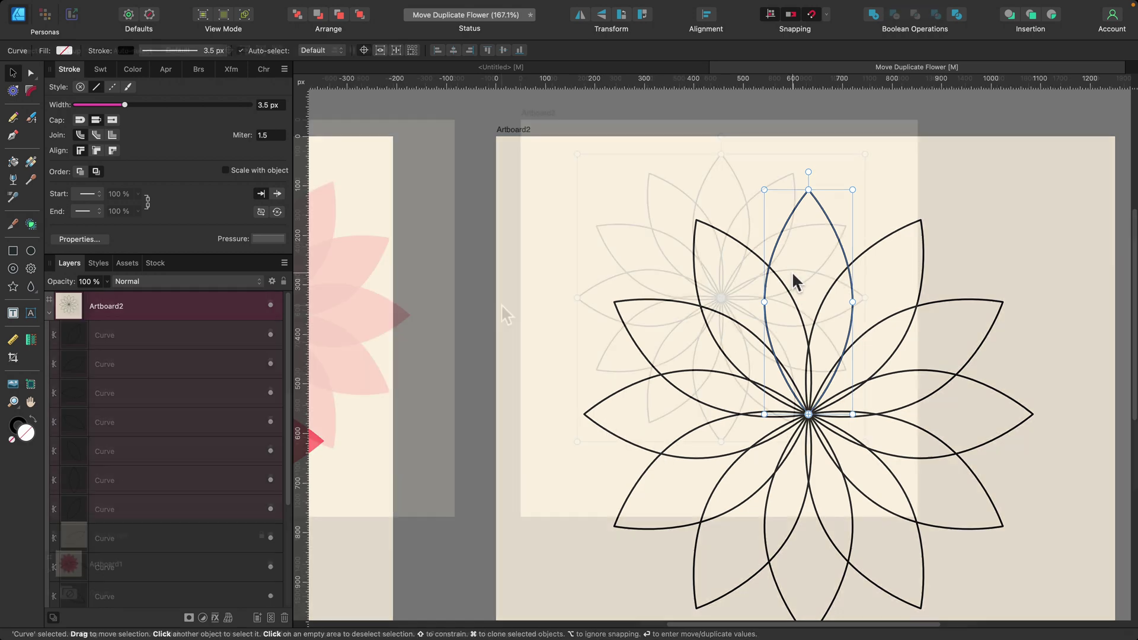
key(super+a)
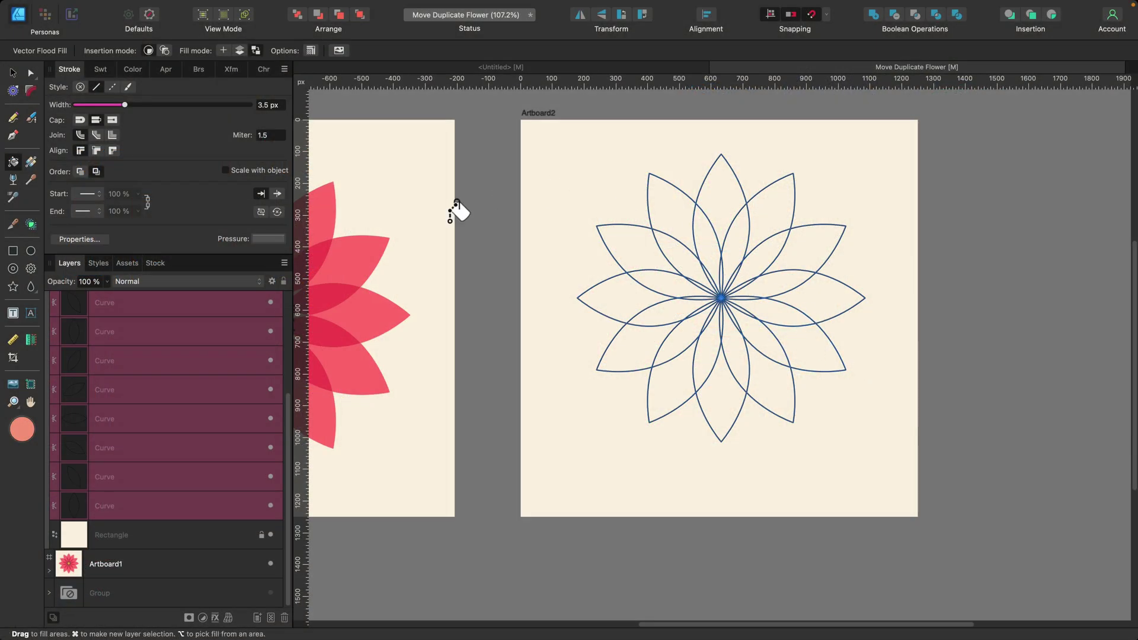
Flood-fill the outer petal areas coral and the inner petal overlaps crimson
click(103, 70)
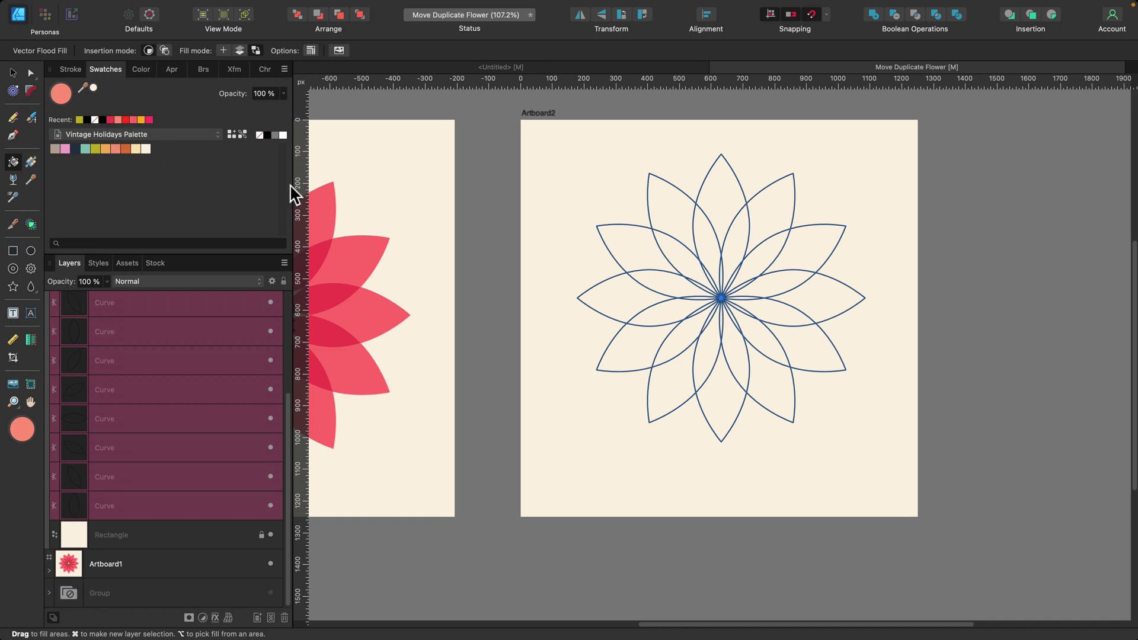
mouse_move(716, 203)
mouse_down()
mouse_move(763, 189)
mouse_move(837, 255)
mouse_move(828, 358)
mouse_move(759, 410)
mouse_move(643, 399)
mouse_move(604, 353)
mouse_move(596, 317)
mouse_move(631, 230)
mouse_move(681, 190)
mouse_up()
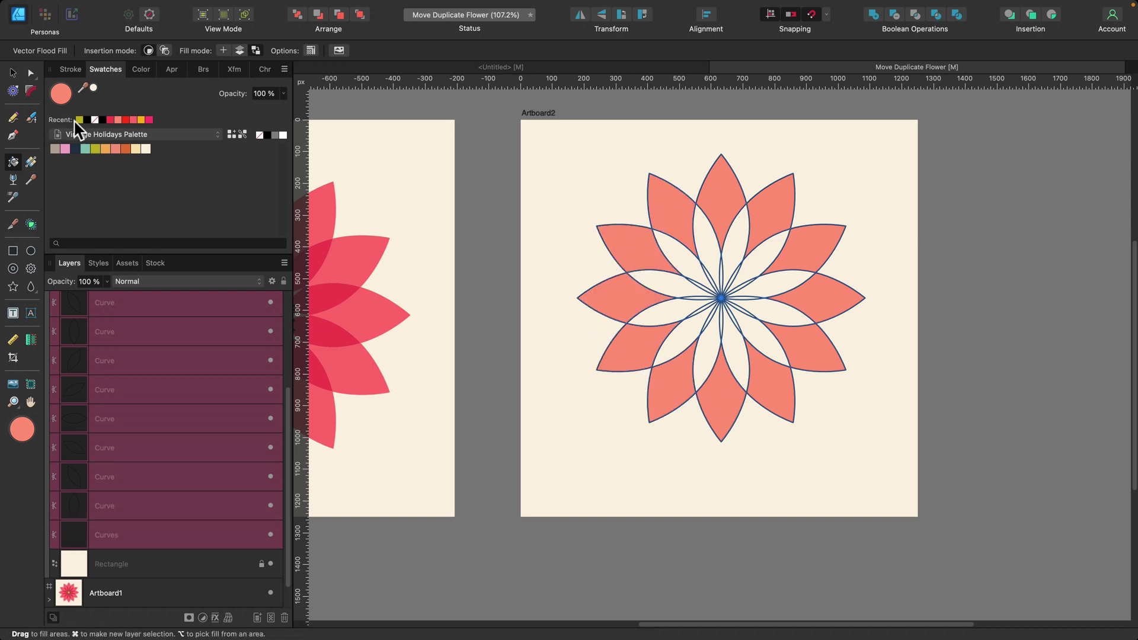
click(111, 119)
click(708, 243)
click(735, 243)
mouse_move(771, 252)
mouse_down()
mouse_move(777, 324)
mouse_move(706, 353)
mouse_move(673, 339)
mouse_move(667, 318)
mouse_move(688, 262)
mouse_up()
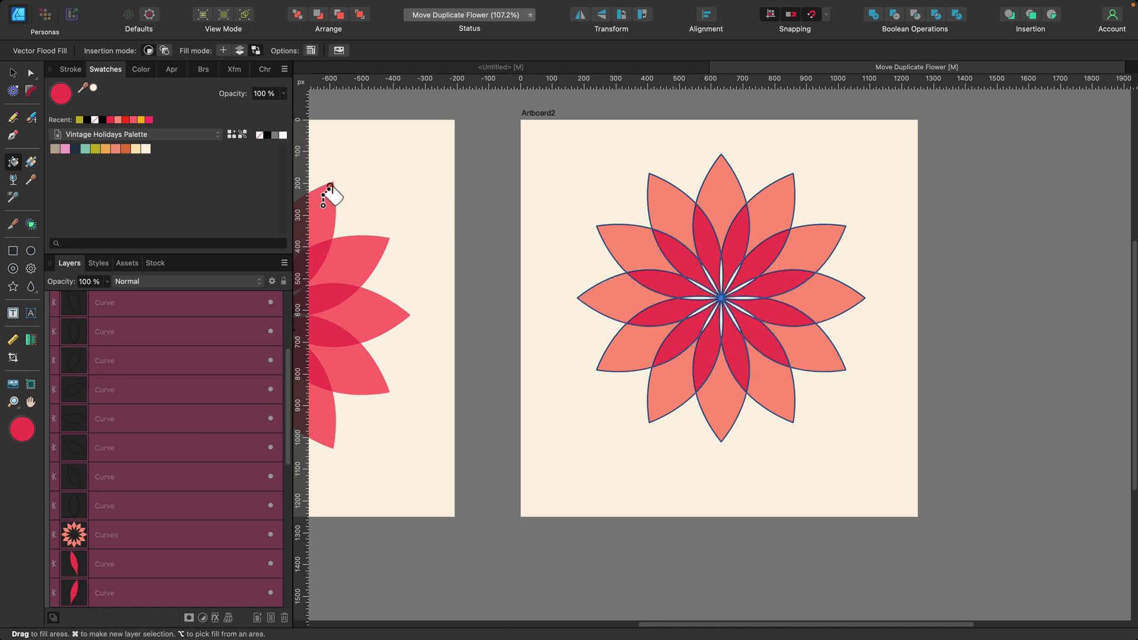
Fill the flower's central slivers with pale cream
click(136, 149)
scroll(725, 259, up, 10)
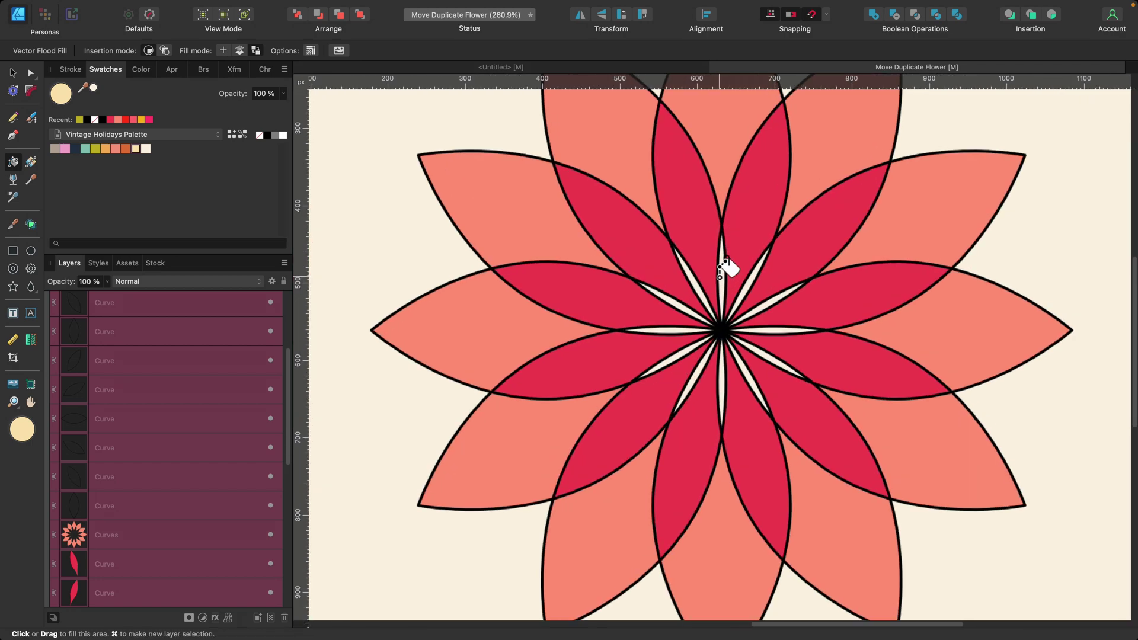
mouse_move(765, 288)
mouse_down()
mouse_move(792, 229)
mouse_move(809, 310)
mouse_move(792, 389)
mouse_move(733, 436)
mouse_move(680, 439)
mouse_move(649, 401)
mouse_move(645, 335)
mouse_move(661, 314)
mouse_up()
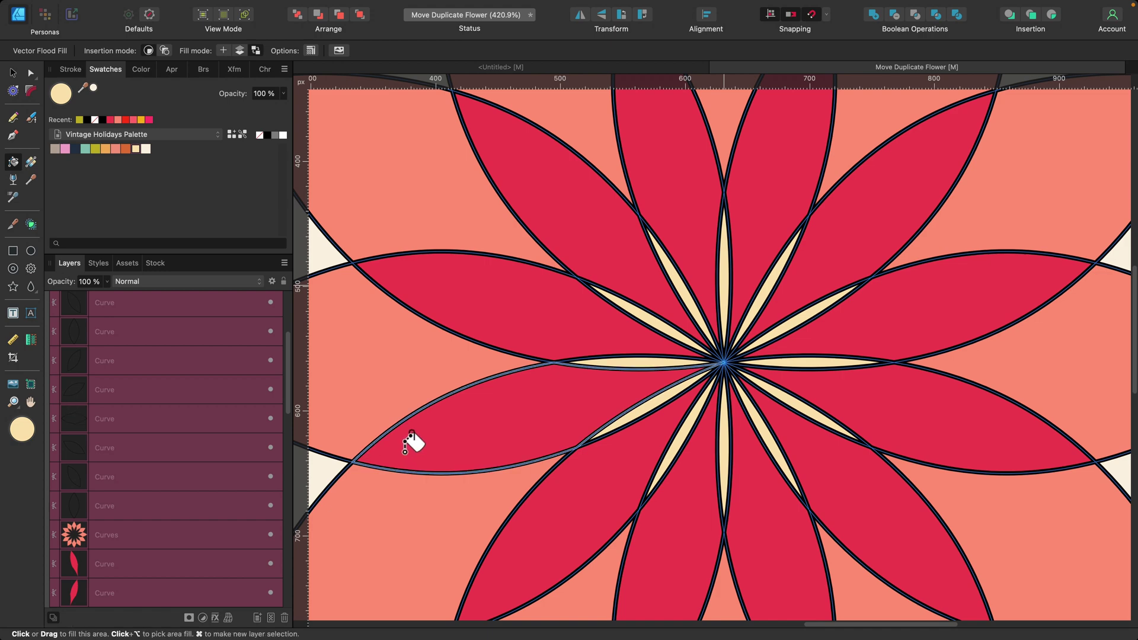
scroll(391, 424, down, 6)
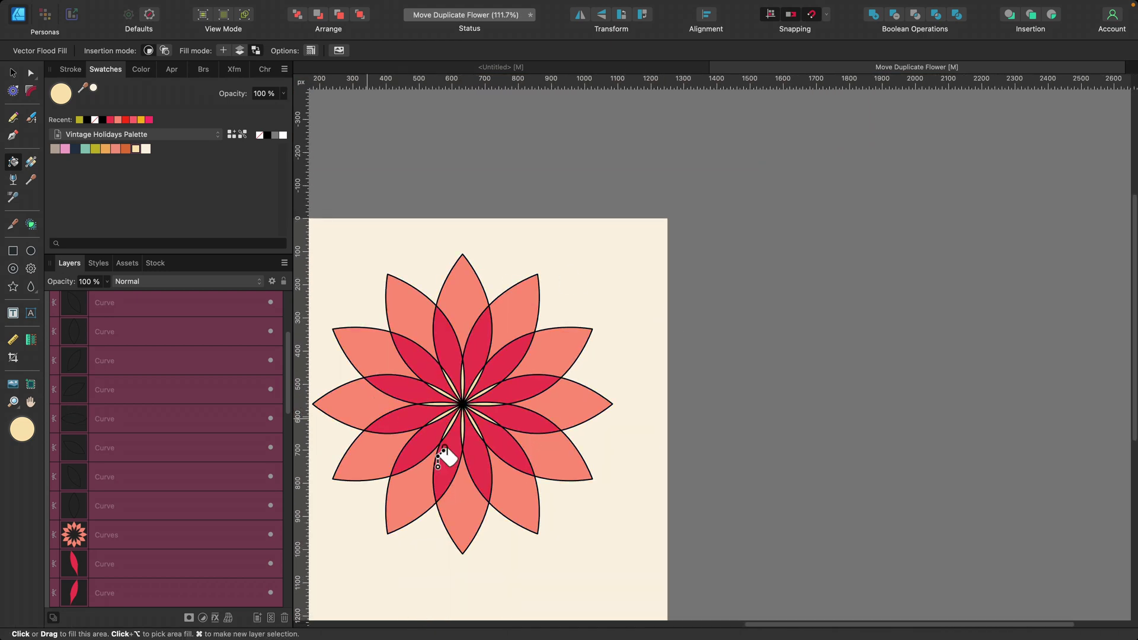